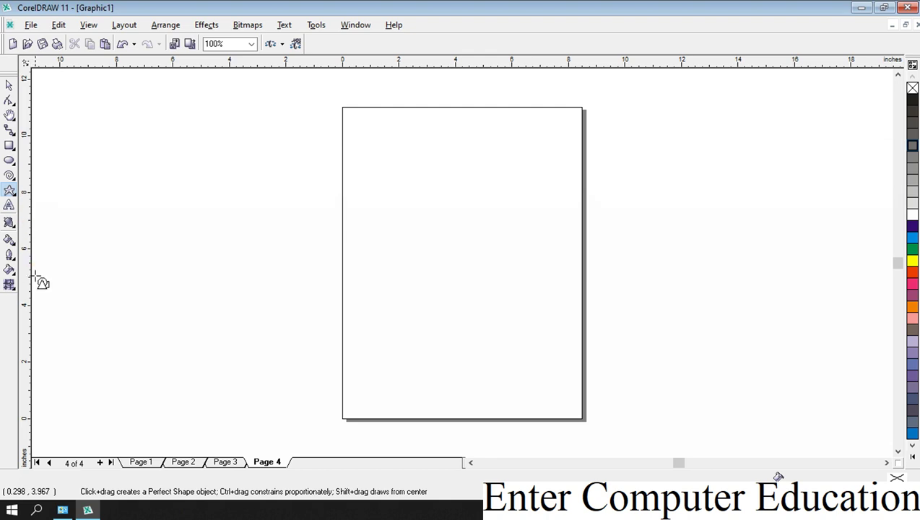
# - Draw an ellipse about 4.84 by 4.46 inches in the upper part of Page 4 and fill it with Purple
pyautogui.click(10, 160)
pyautogui.moveTo(426, 156); pyautogui.dragTo(562, 284)
pyautogui.click(913, 298)
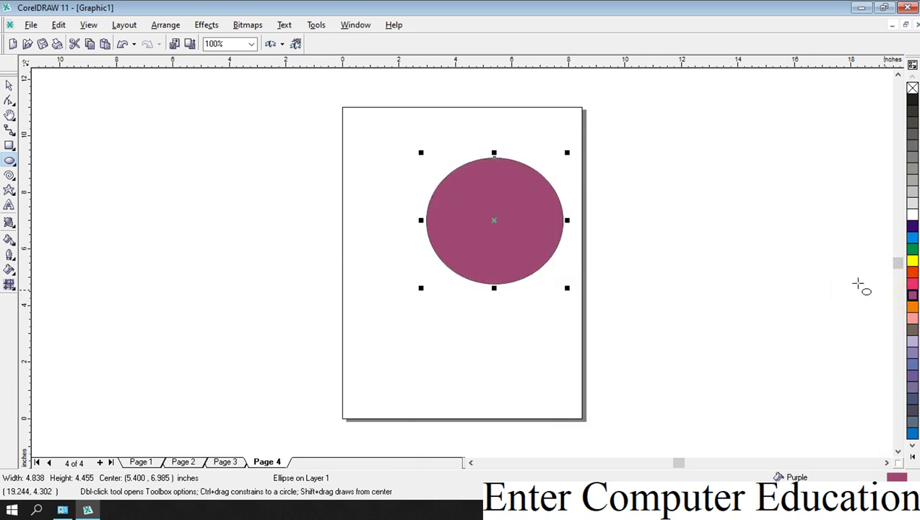
# - Switch to Page Sorter View and look over the thumbnails of all the document's pages
pyautogui.click(90, 28)
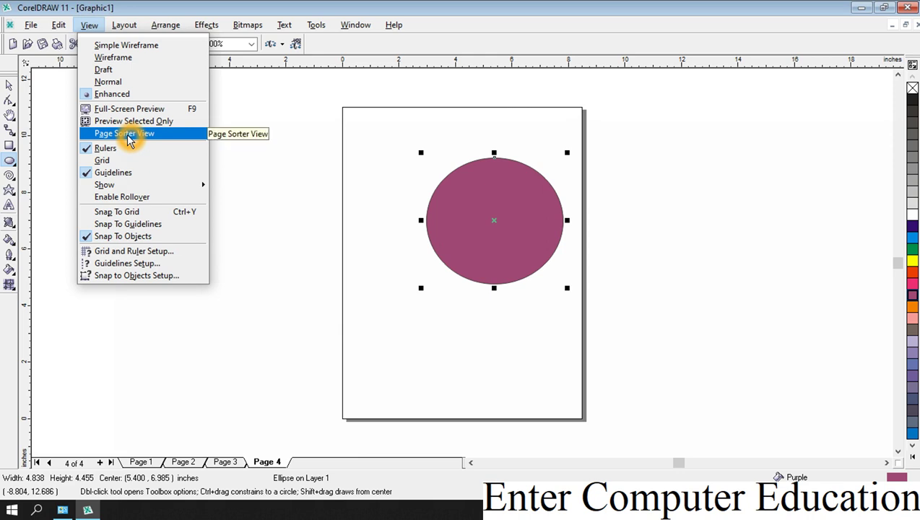
pyautogui.click(127, 137)
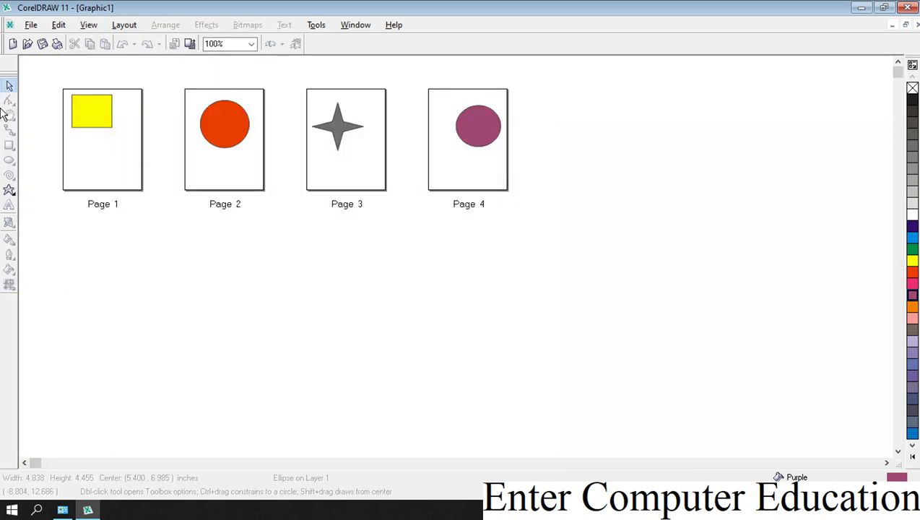
pyautogui.click(538, 204)
pyautogui.click(465, 211)
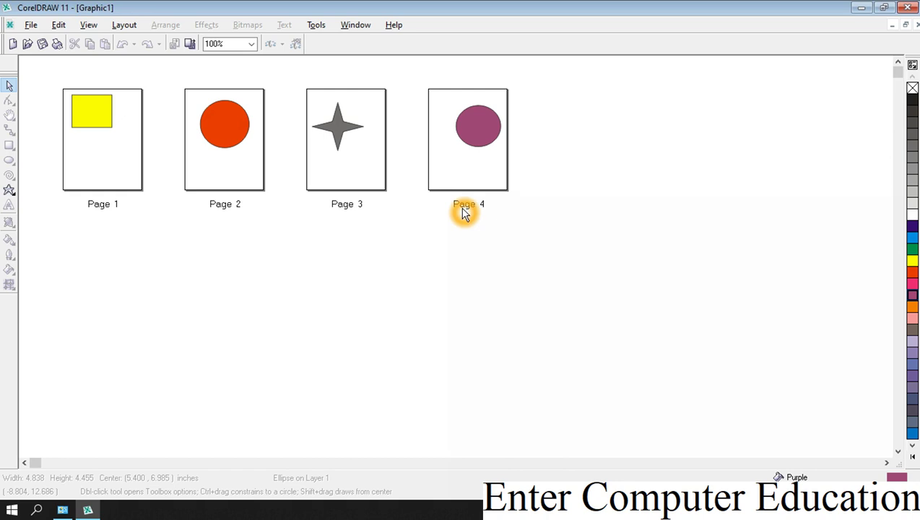
pyautogui.click(447, 222)
pyautogui.click(85, 63)
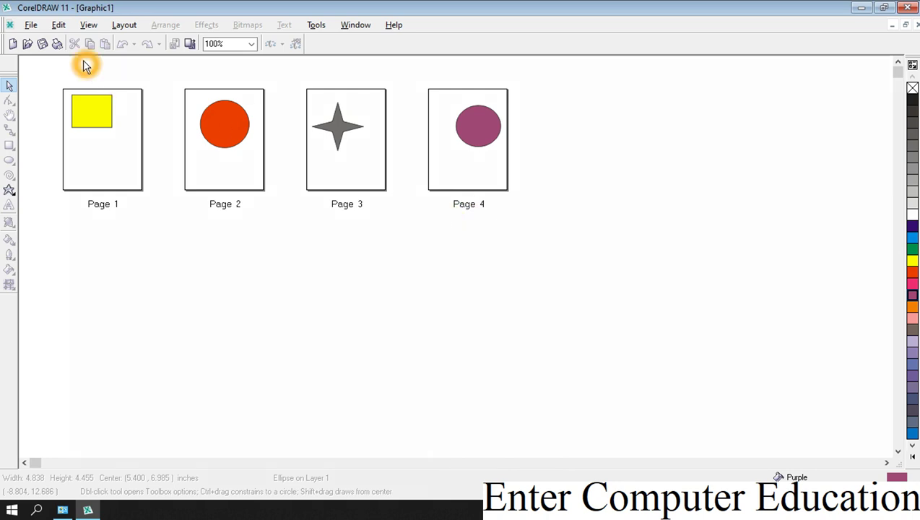
pyautogui.click(120, 62)
pyautogui.click(130, 104)
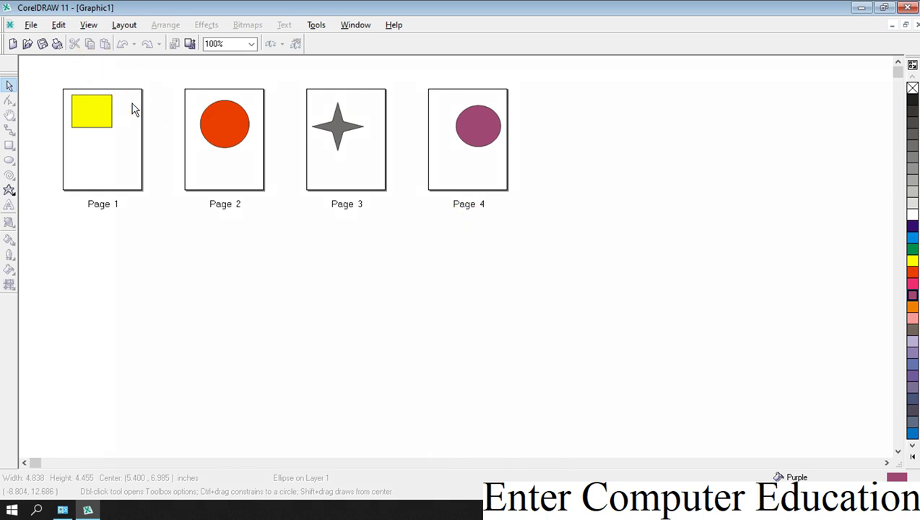
pyautogui.click(181, 196)
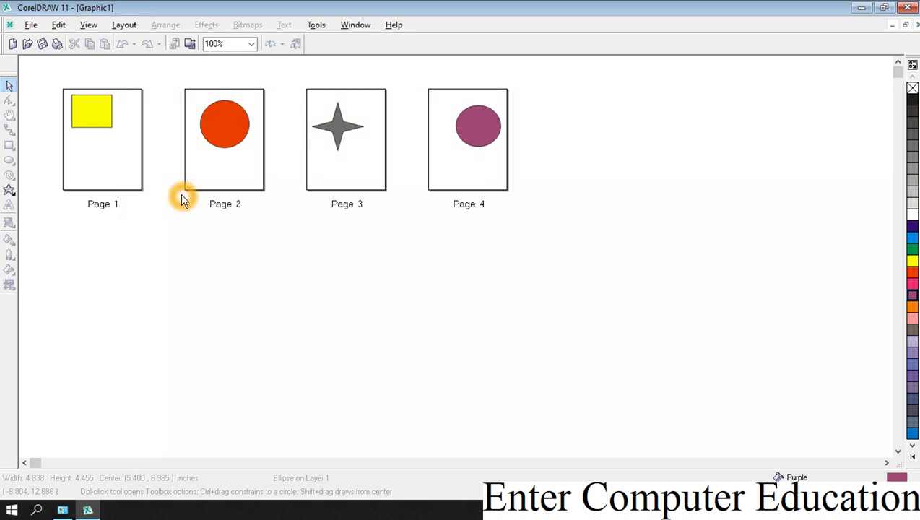
pyautogui.click(85, 215)
pyautogui.click(450, 202)
# - Leave Page Sorter View by opening Page 4 from its thumbnail
pyautogui.click(89, 25)
pyautogui.click(110, 134)
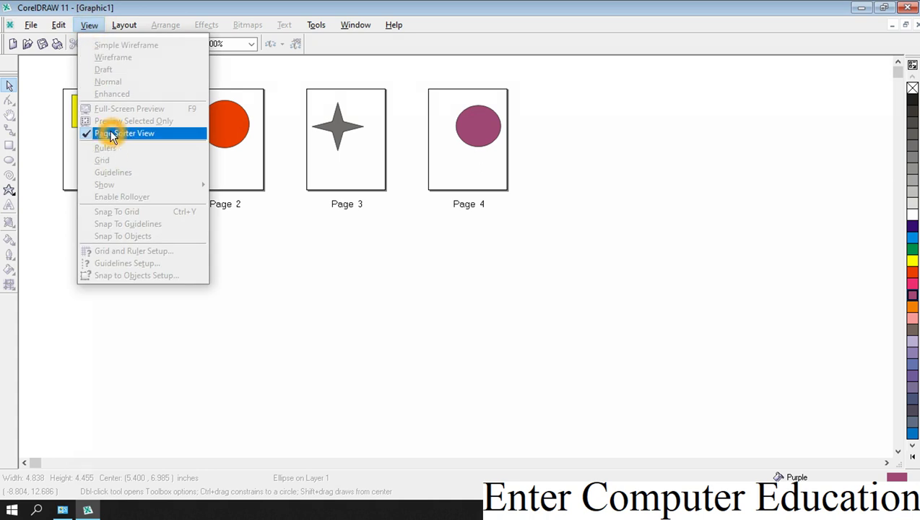
pyautogui.click(506, 232)
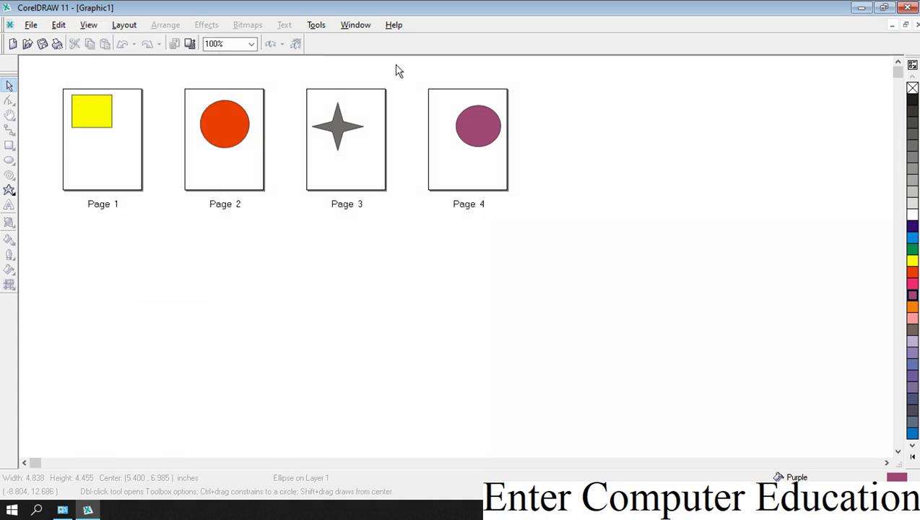
pyautogui.click(463, 224)
pyautogui.click(482, 221)
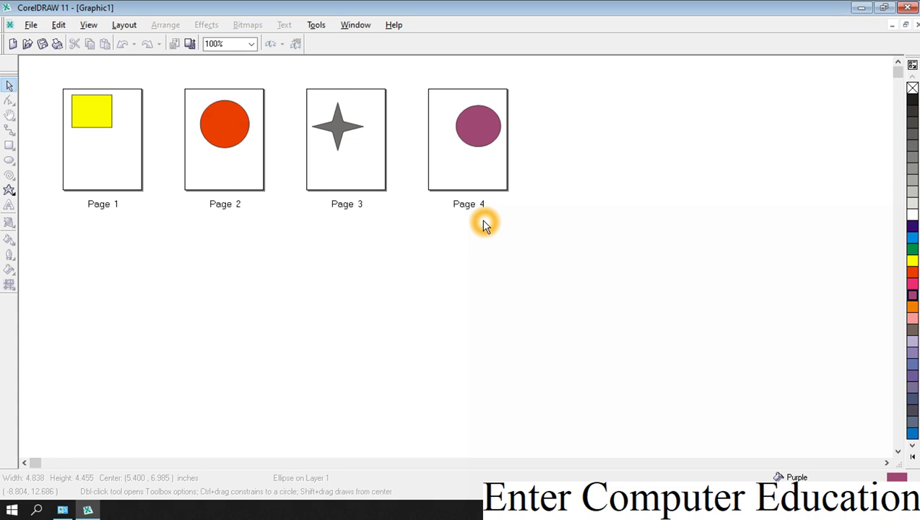
pyautogui.click(428, 219)
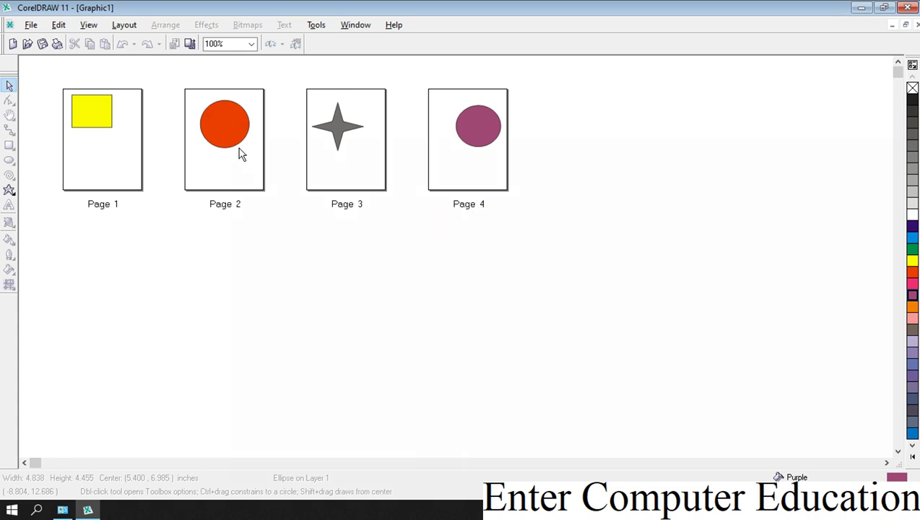
pyautogui.doubleClick(452, 154)
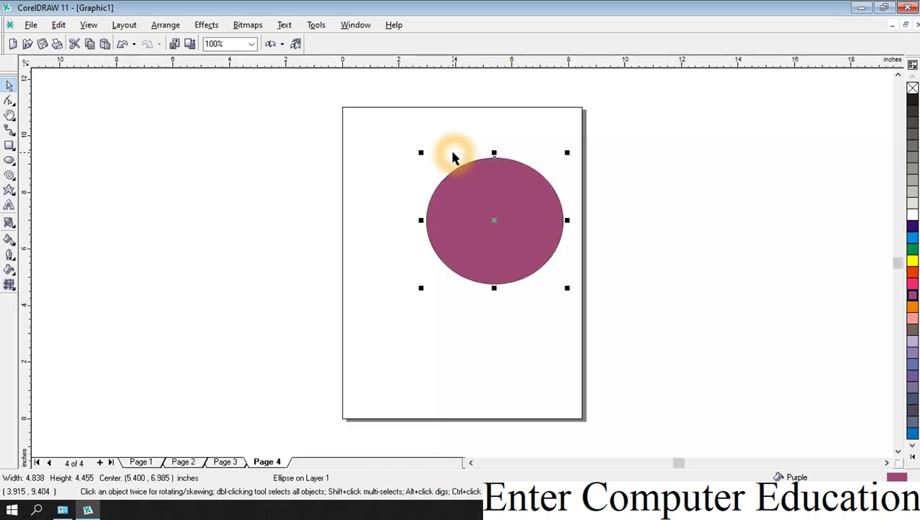
pyautogui.moveTo(364, 249); pyautogui.dragTo(345, 240)
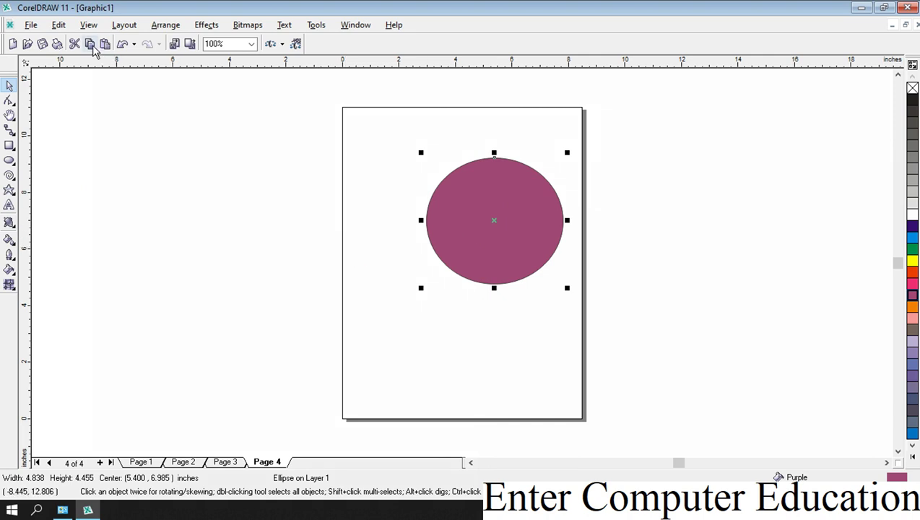
# - Go to Page 1 by way of Page Sorter View
pyautogui.click(88, 26)
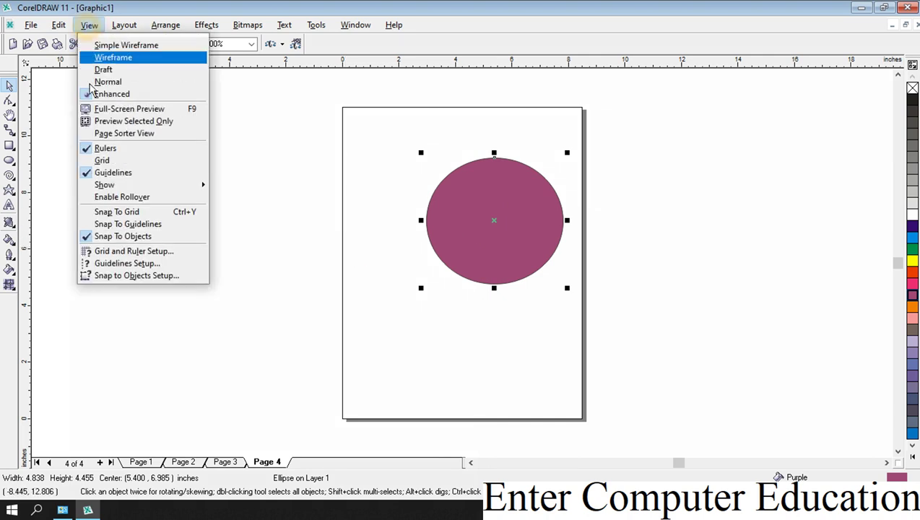
pyautogui.click(94, 133)
pyautogui.click(254, 252)
pyautogui.doubleClick(89, 159)
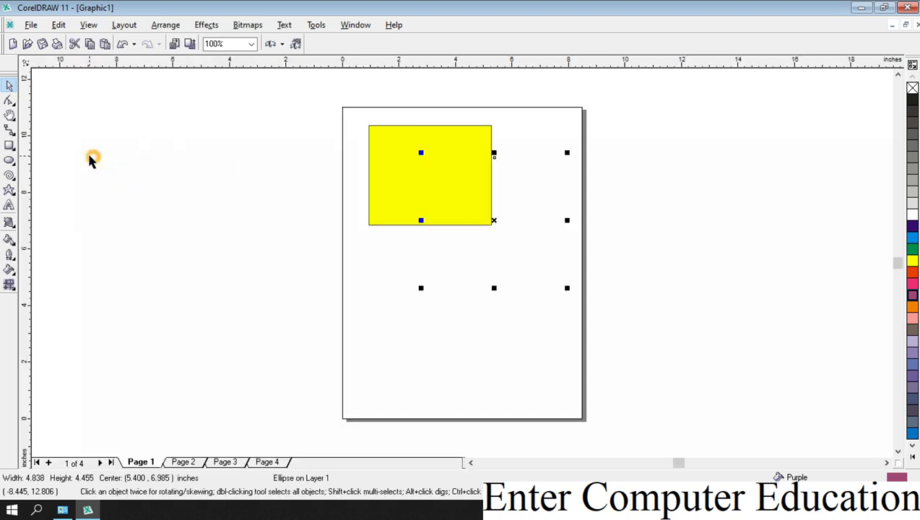
# - Delete the yellow rectangle from Page 1
pyautogui.click(90, 27)
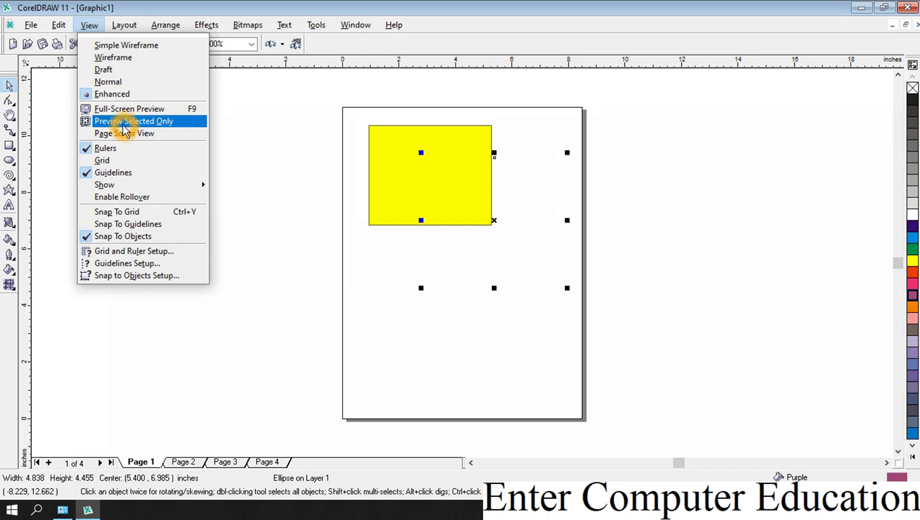
pyautogui.click(303, 184)
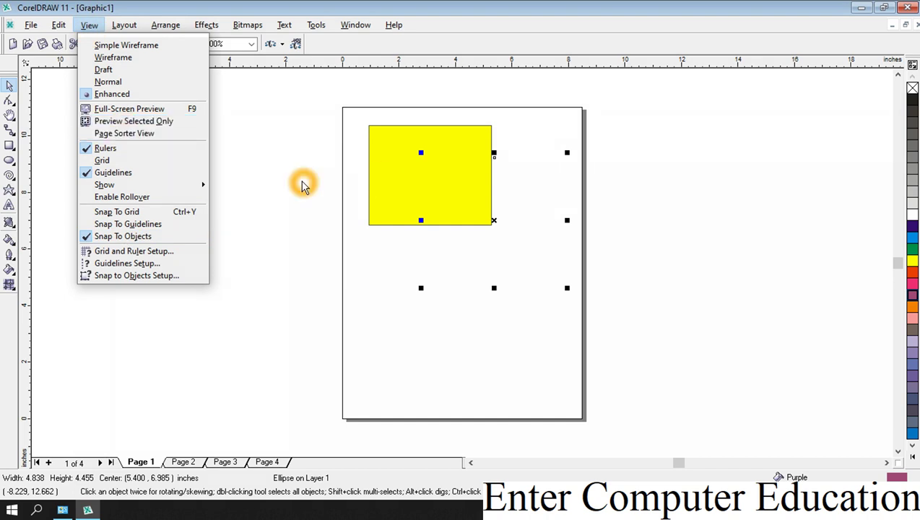
pyautogui.click(375, 186)
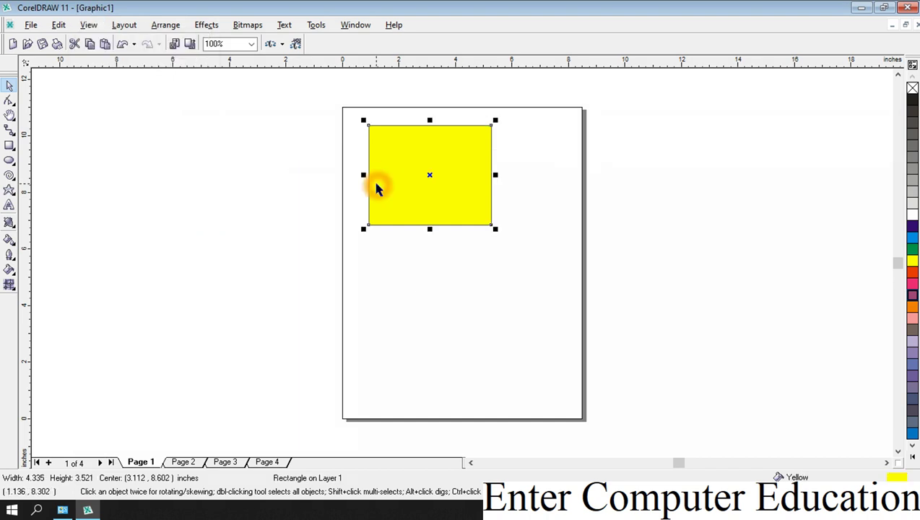
pyautogui.press('Delete')
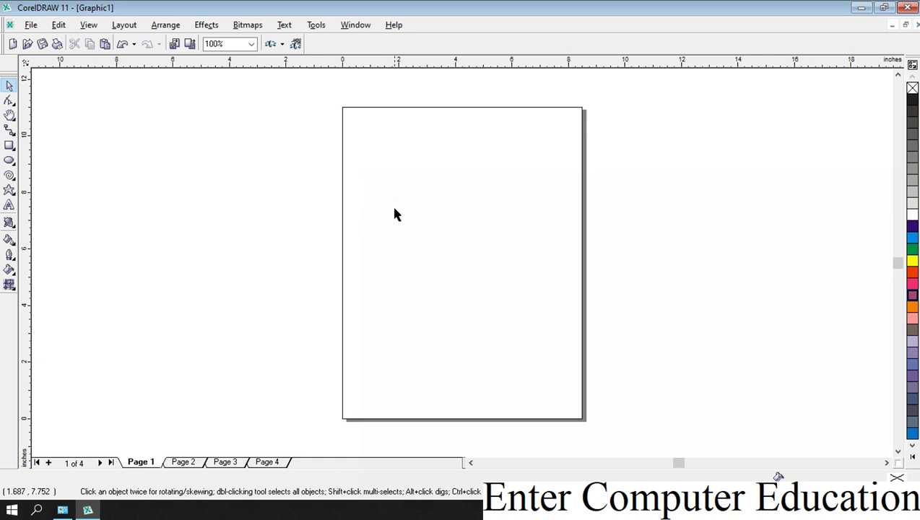
# - Hide the rulers and show them again, repeating the on/off comparison a second time
pyautogui.click(88, 24)
pyautogui.click(99, 153)
pyautogui.click(397, 203)
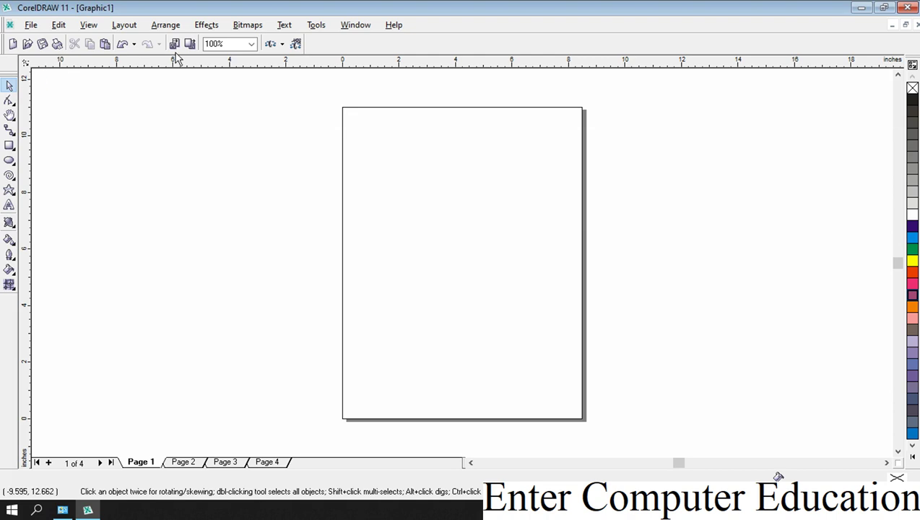
pyautogui.click(89, 25)
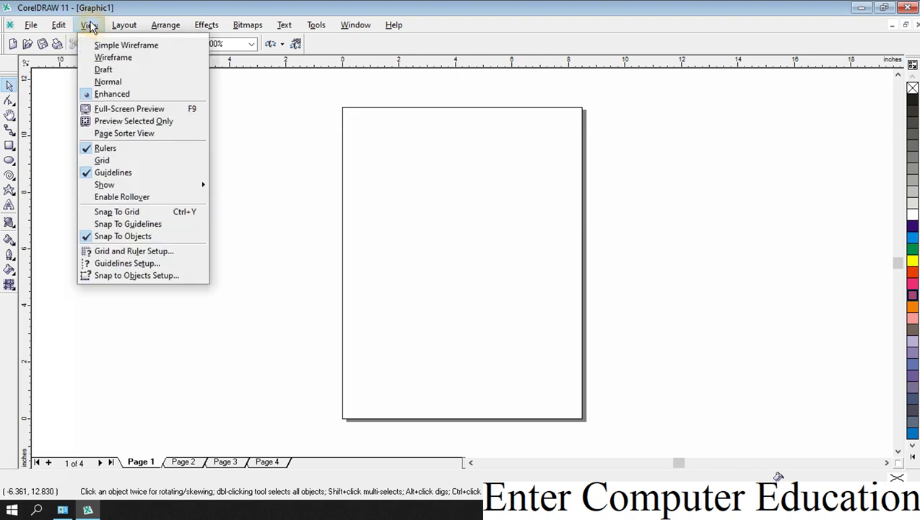
pyautogui.click(102, 149)
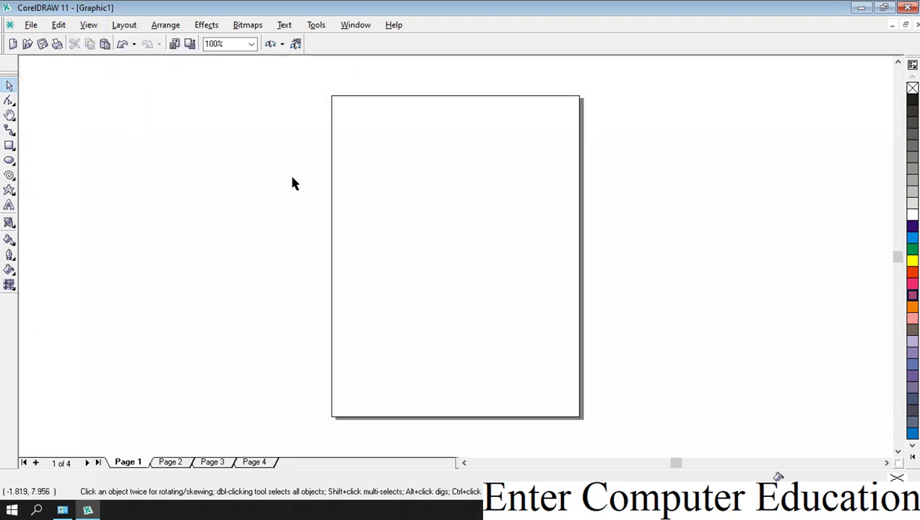
pyautogui.click(89, 25)
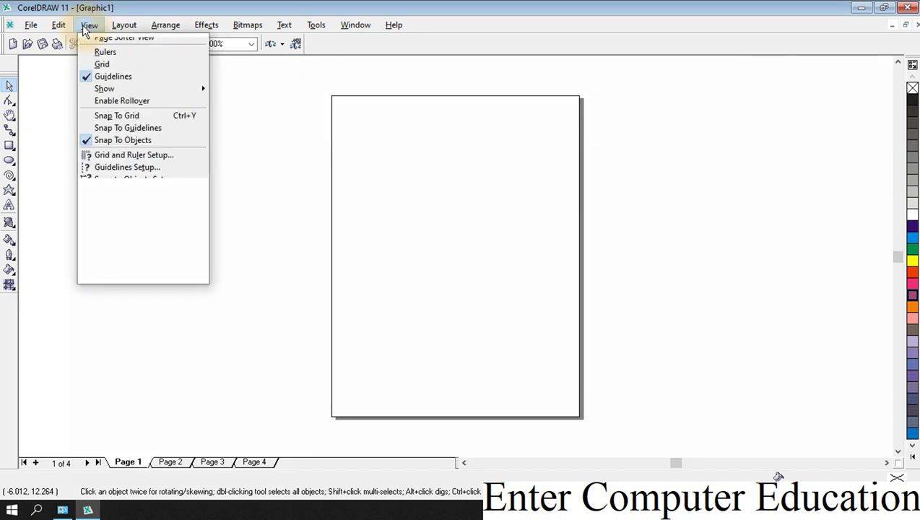
pyautogui.click(105, 148)
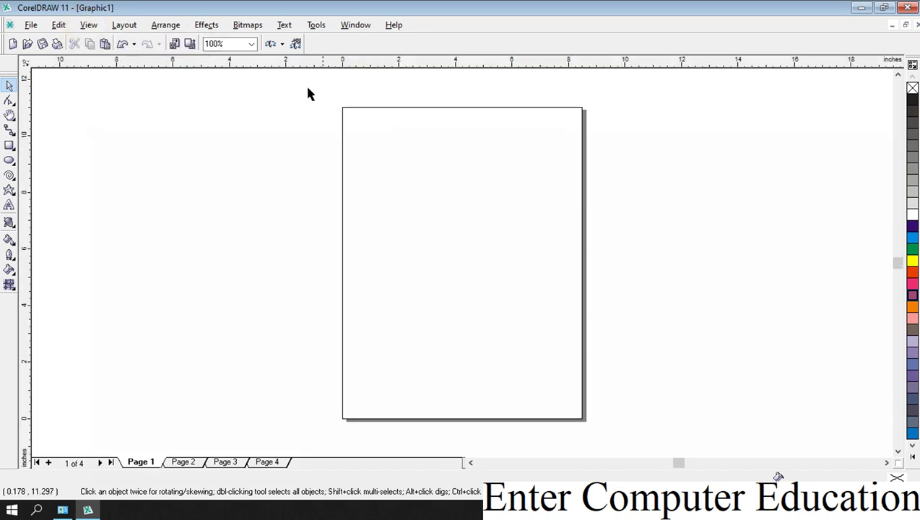
pyautogui.click(89, 24)
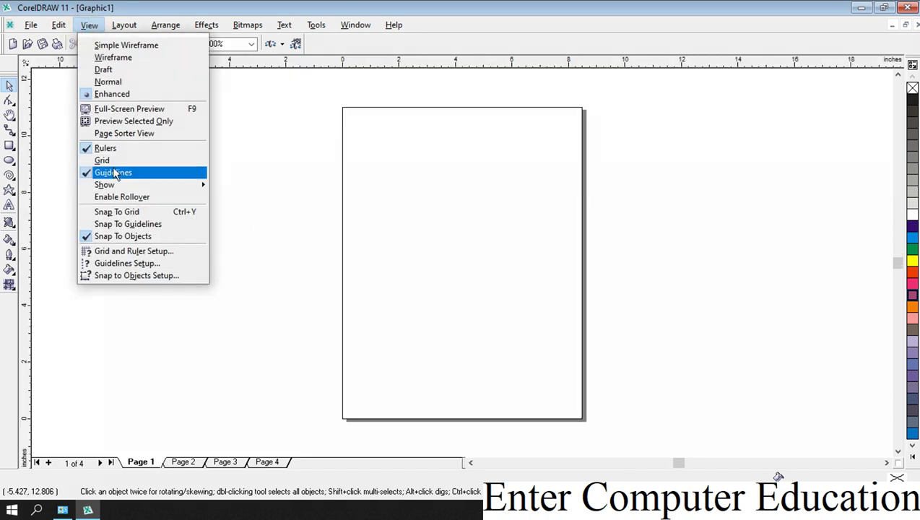
pyautogui.click(107, 148)
pyautogui.click(90, 25)
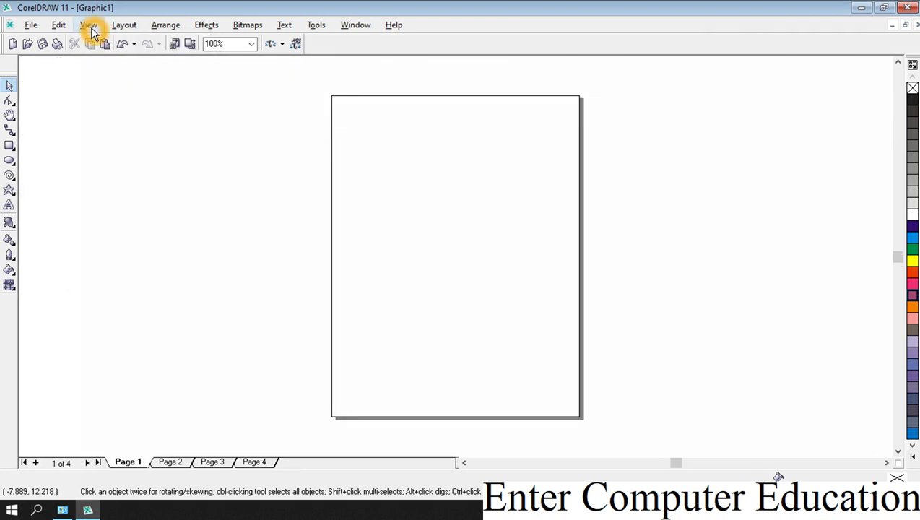
pyautogui.click(113, 148)
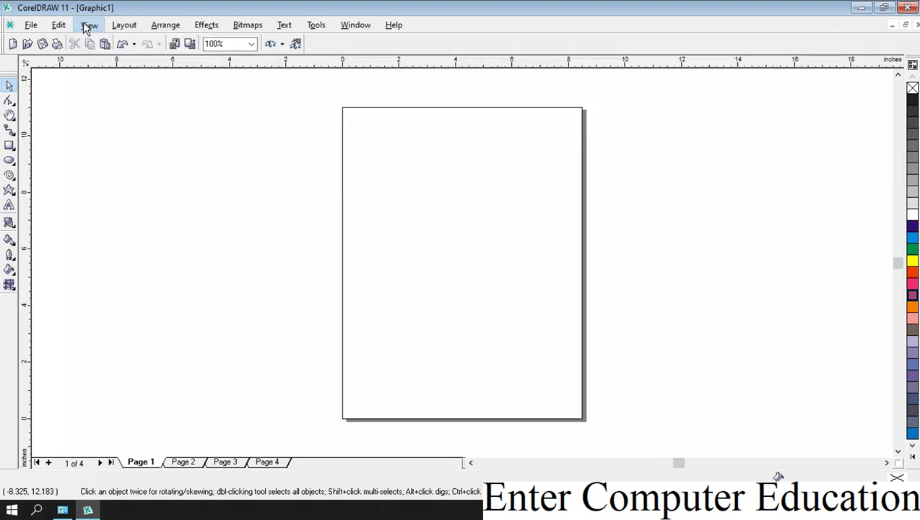
# - Display the grid over the drawing area and turn it off again
pyautogui.click(89, 25)
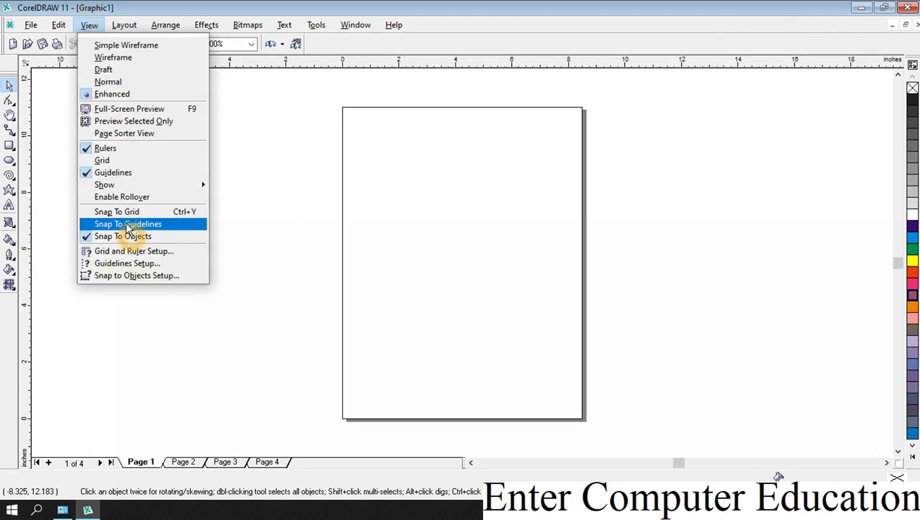
pyautogui.click(124, 162)
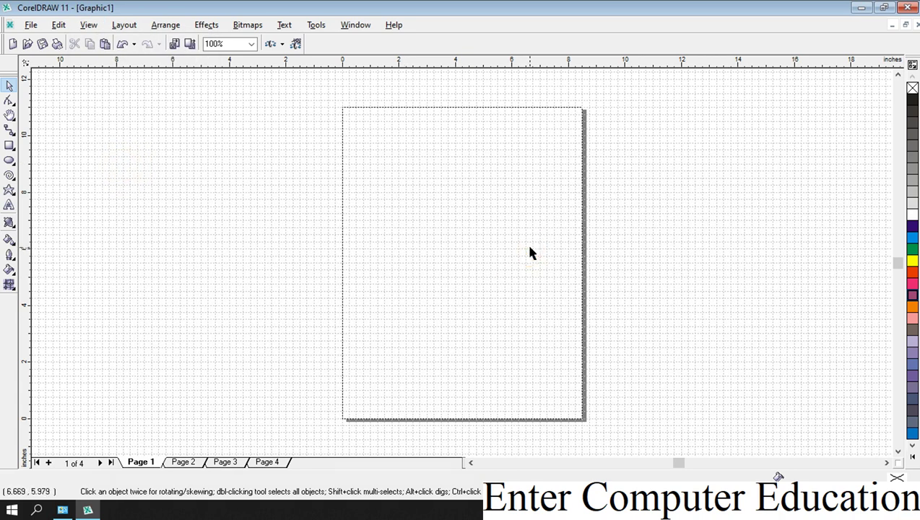
pyautogui.click(353, 194)
pyautogui.click(85, 25)
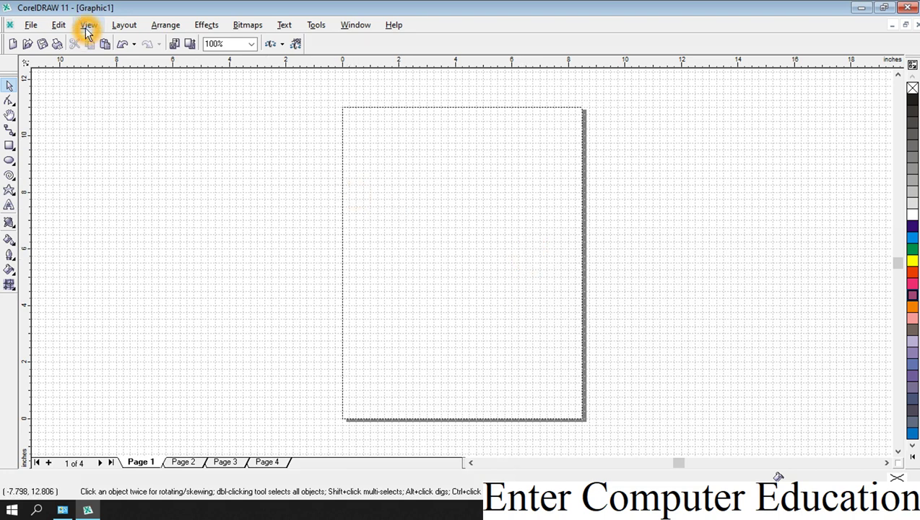
pyautogui.click(115, 162)
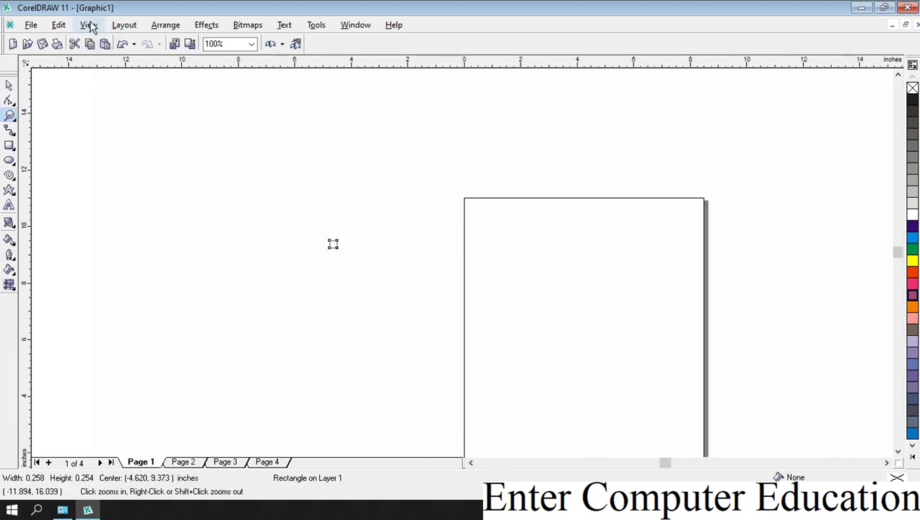
# - Pan the drawing with the Hand tool so that the whole of Page 1 is in view
pyautogui.click(88, 25)
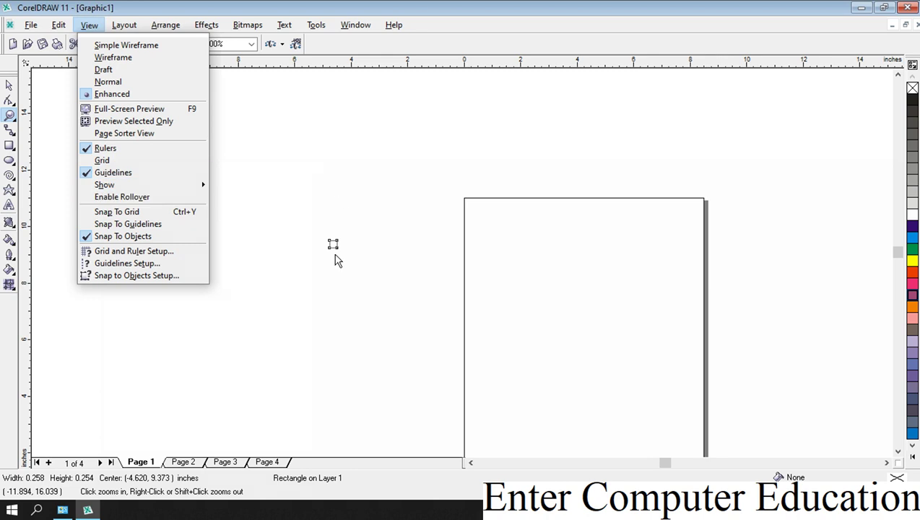
pyautogui.click(322, 148)
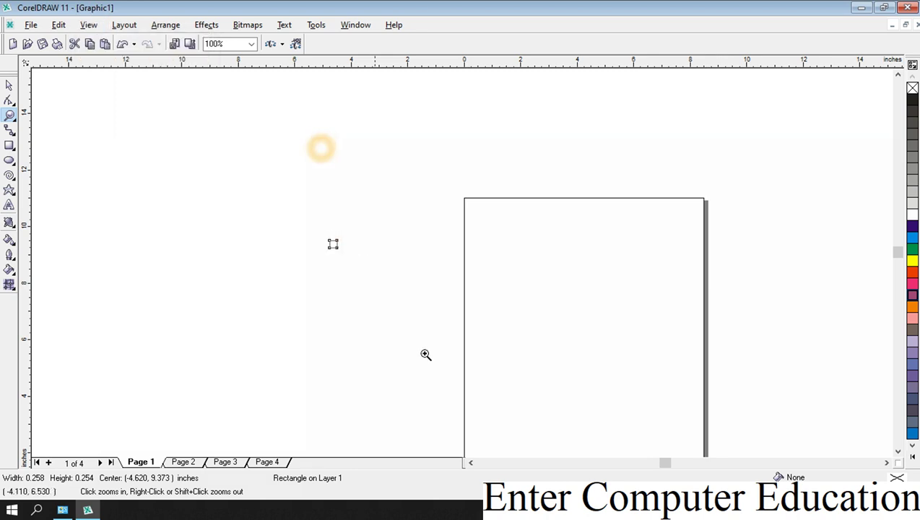
pyautogui.click(10, 129)
pyautogui.click(11, 114)
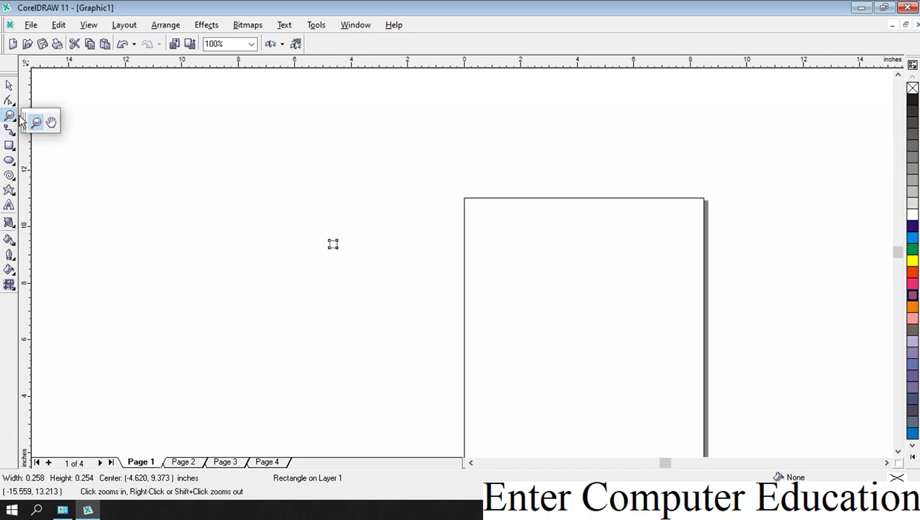
pyautogui.click(51, 127)
pyautogui.moveTo(437, 320); pyautogui.dragTo(258, 231)
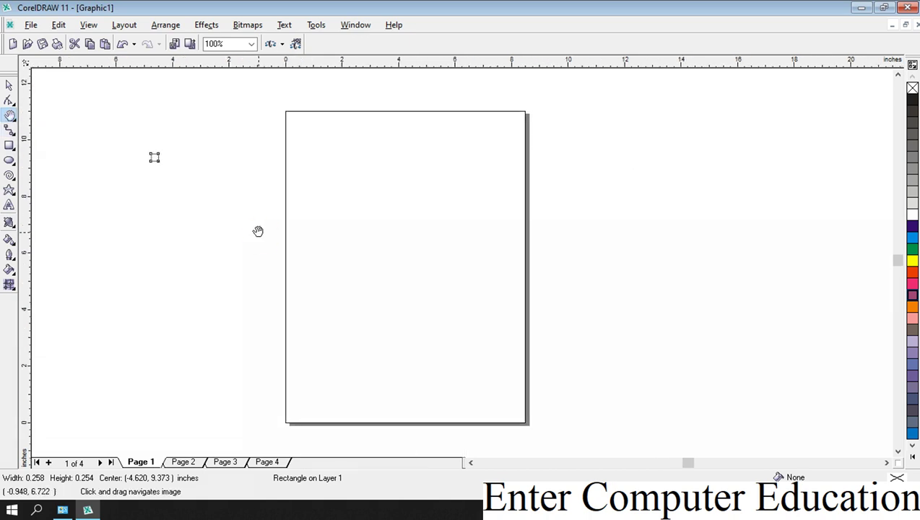
# - Draw a rectangle about 3.6 by 3.1 inches on Page 1 and a four-pointed star about 4.3 inches wide beside it
pyautogui.click(9, 145)
pyautogui.moveTo(298, 156); pyautogui.dragTo(401, 244)
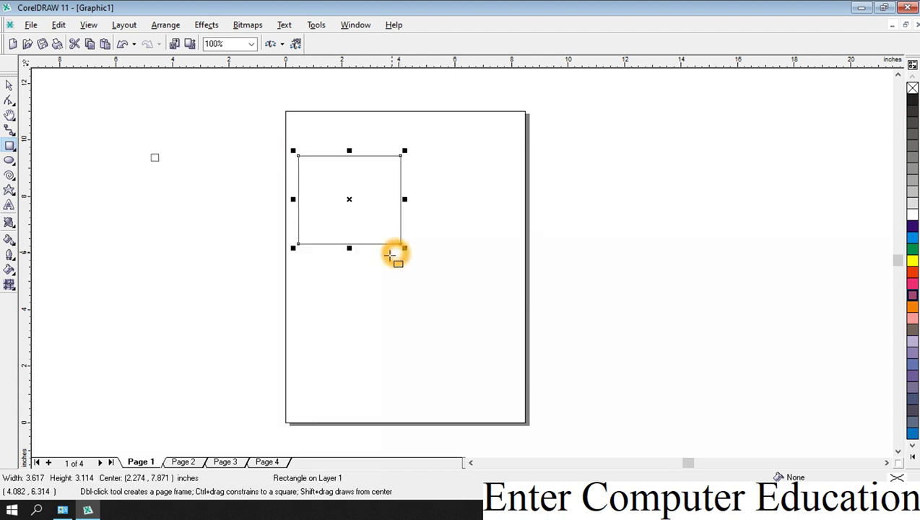
pyautogui.click(9, 189)
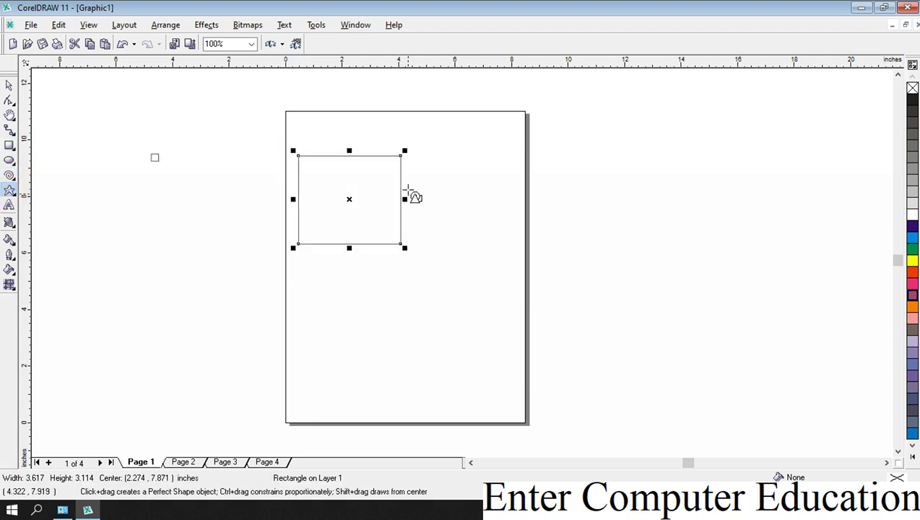
pyautogui.moveTo(401, 151); pyautogui.dragTo(525, 281)
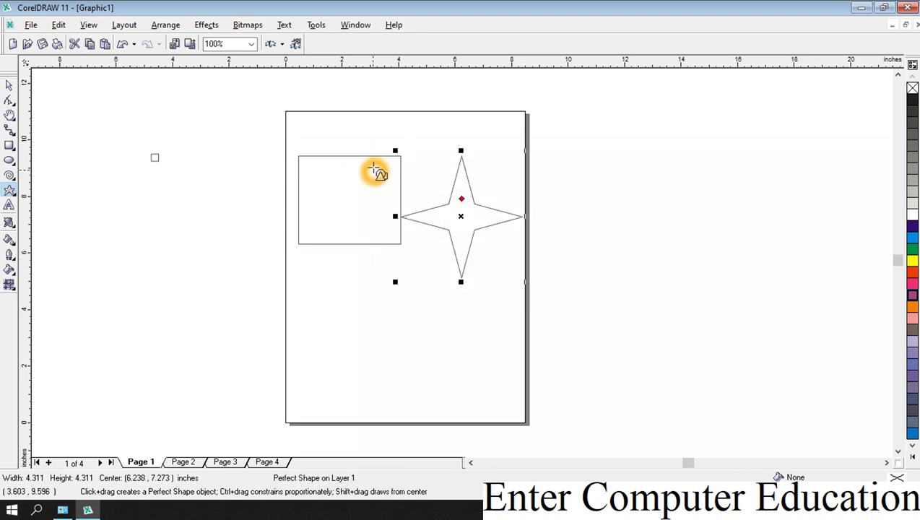
# - Zoom in on the rectangle and star to 200%, and turn the guidelines display off and on again
pyautogui.click(9, 115)
pyautogui.click(16, 125)
pyautogui.click(39, 122)
pyautogui.click(387, 200)
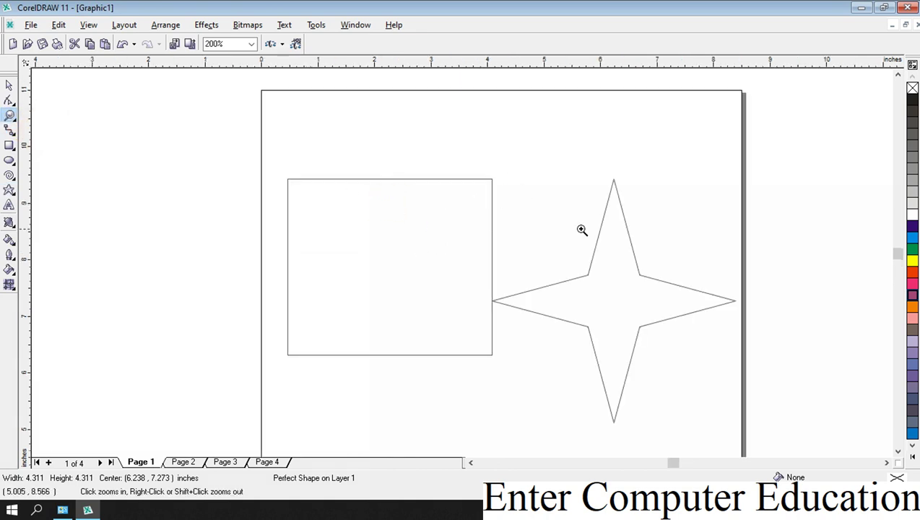
pyautogui.click(88, 25)
pyautogui.click(108, 163)
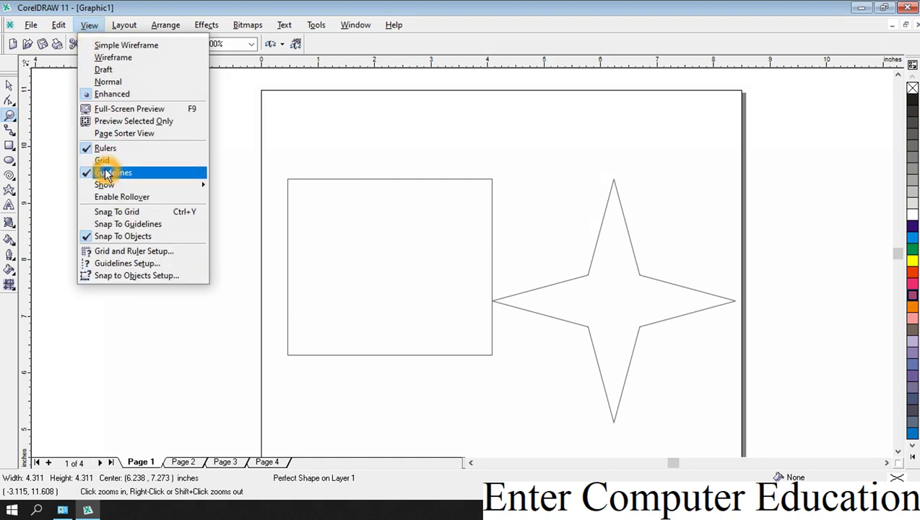
pyautogui.click(89, 24)
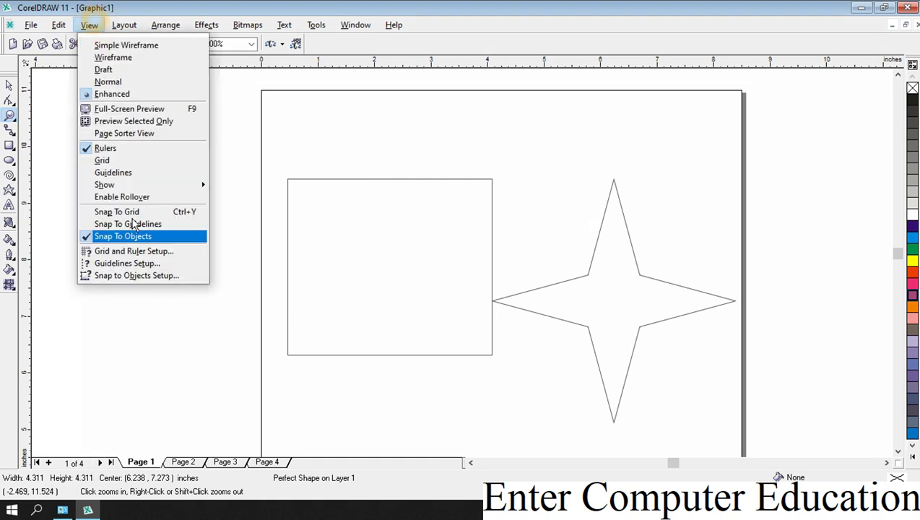
pyautogui.click(116, 173)
# - Place a horizontal guideline along the shapes' top edges and a vertical one along the rectangle's left edge, and hide the guidelines
pyautogui.click(452, 70)
pyautogui.moveTo(451, 70); pyautogui.dragTo(459, 179)
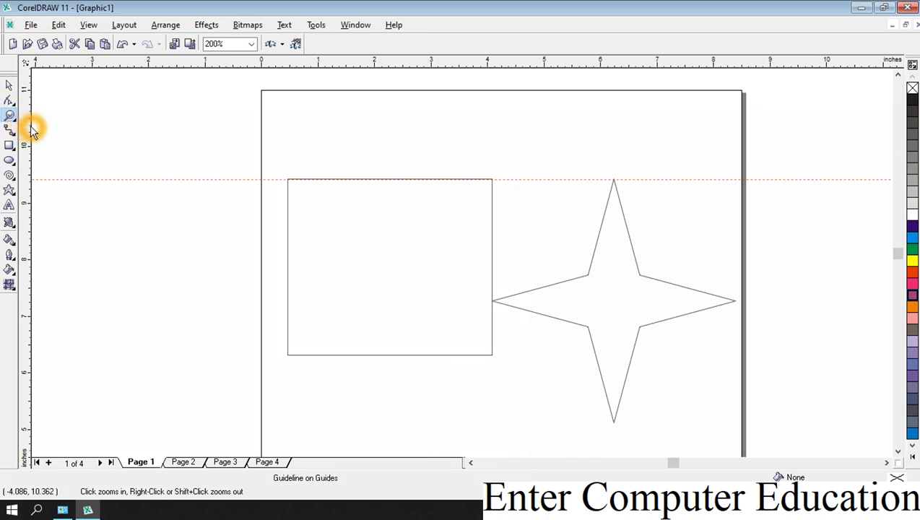
pyautogui.moveTo(31, 124); pyautogui.dragTo(286, 154)
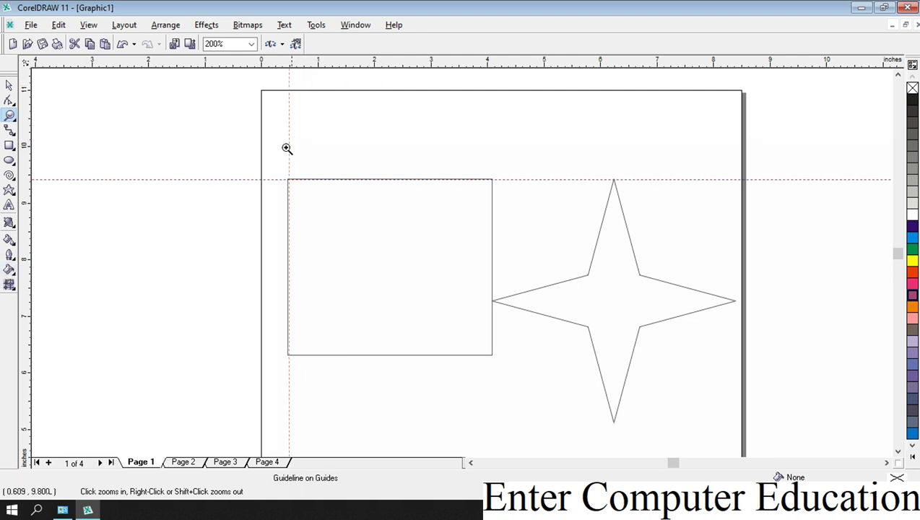
pyautogui.click(88, 24)
pyautogui.click(101, 173)
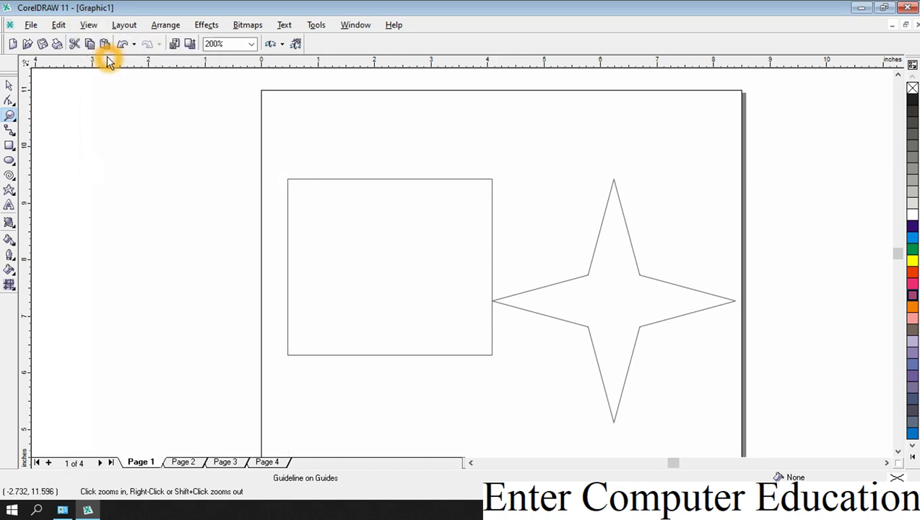
# - Delete the rectangle from Page 1 and select the four-pointed star
pyautogui.press('space')
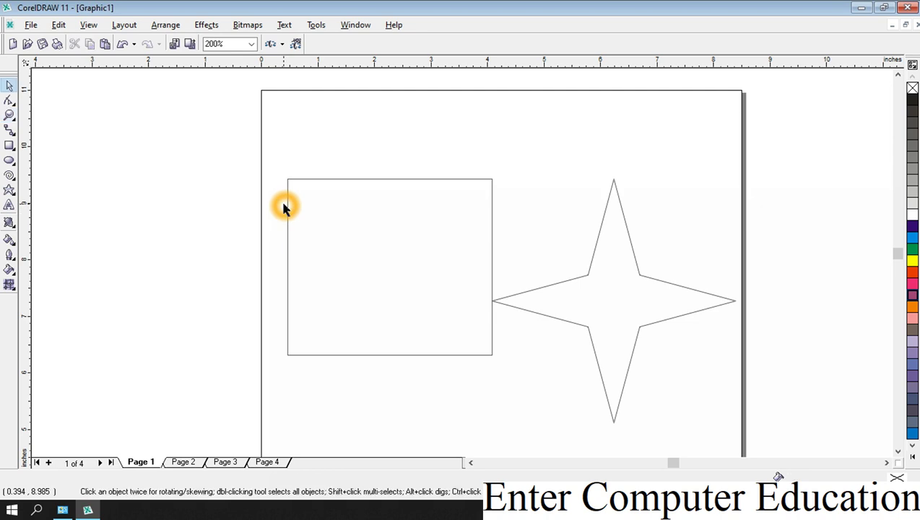
pyautogui.click(492, 331)
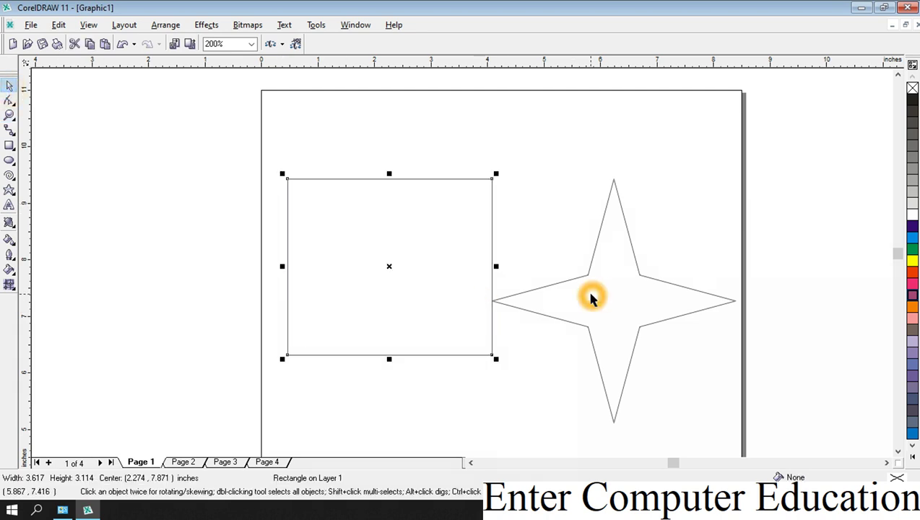
pyautogui.press('Delete')
pyautogui.click(628, 289)
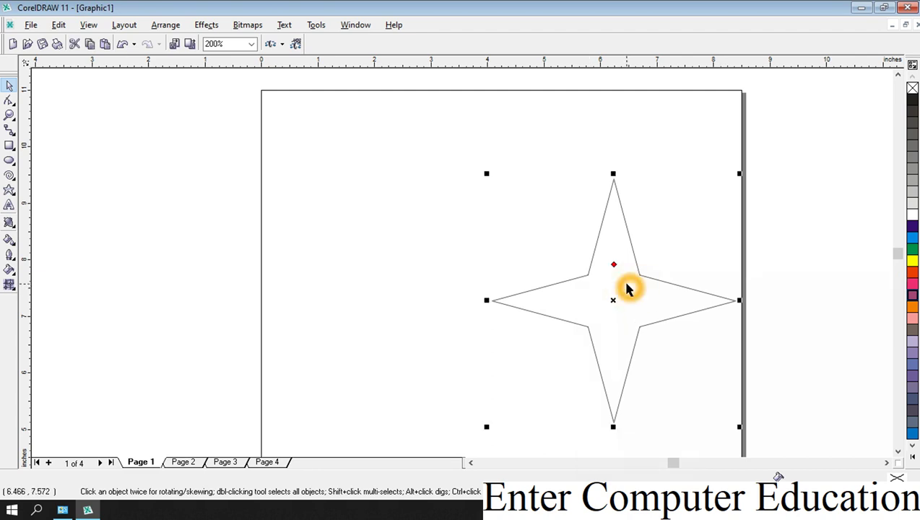